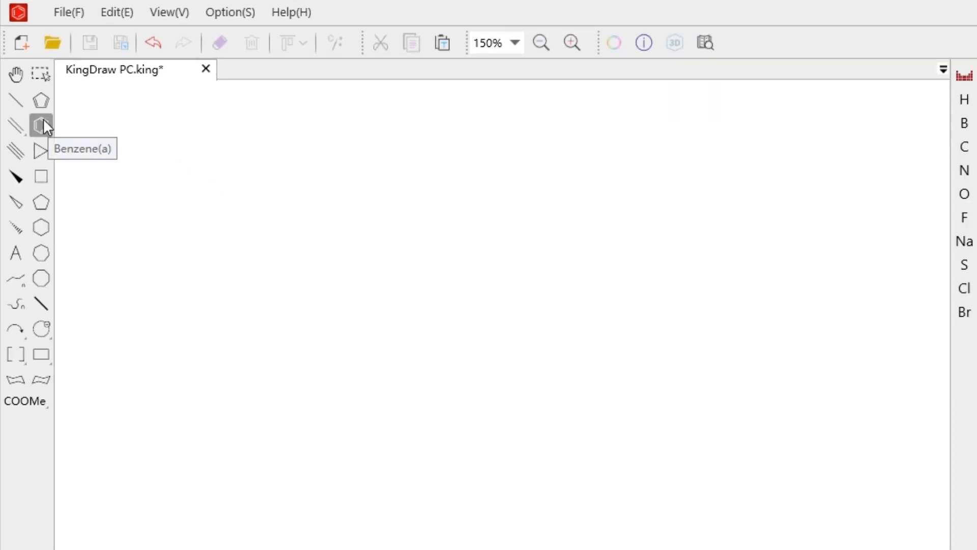
- Place a row of rings: benzene, cyclopropane, cyclobutane, cyclopentane and cyclohexane
click(43, 125)
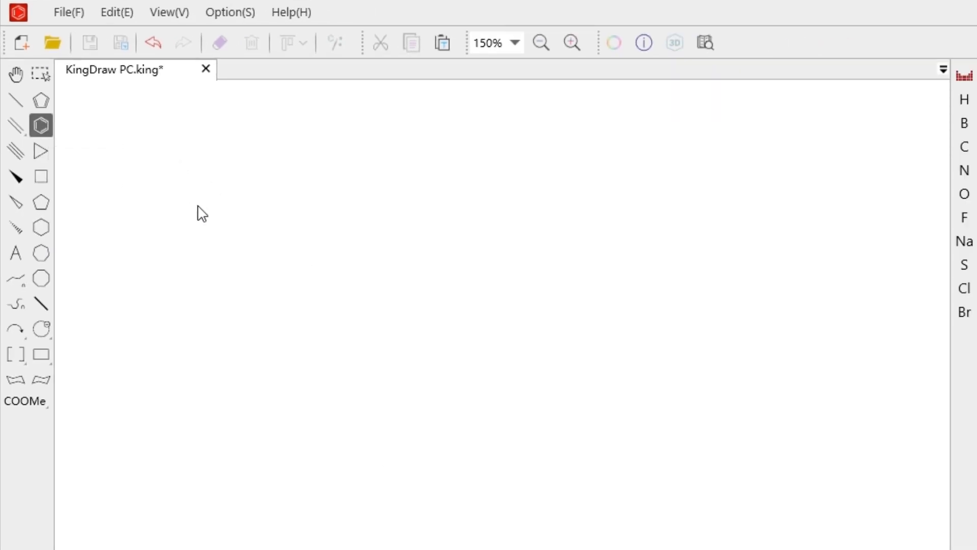
click(201, 212)
click(42, 149)
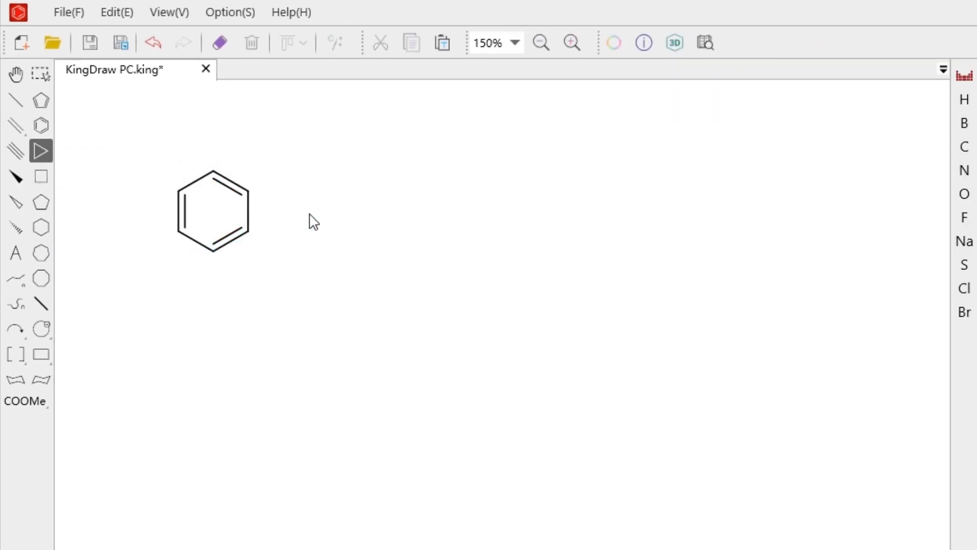
click(364, 210)
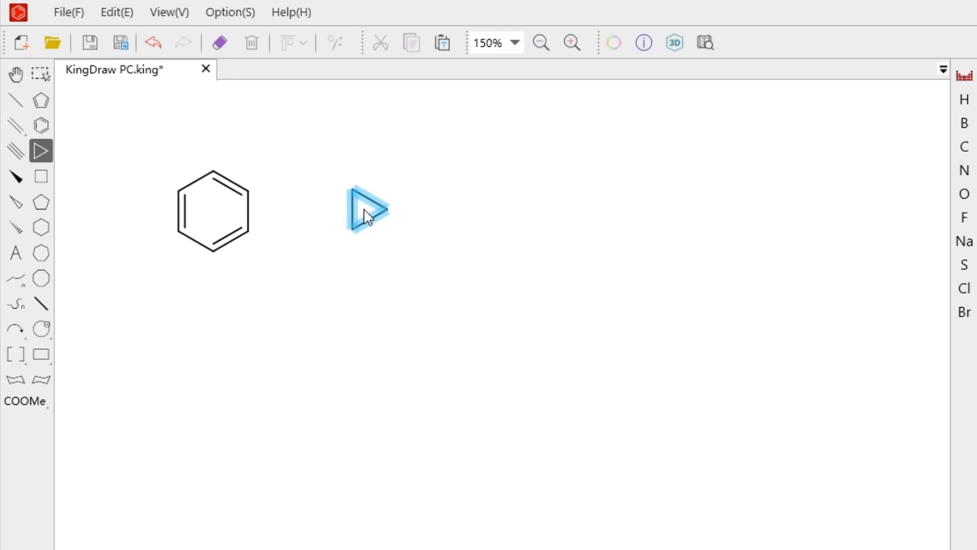
key(4)
click(463, 214)
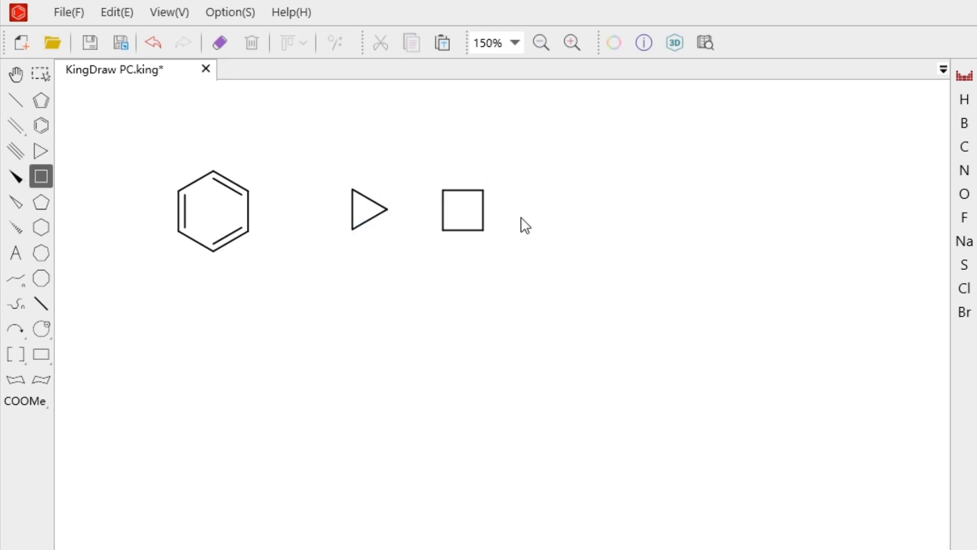
key(5)
click(560, 219)
key(6)
click(664, 214)
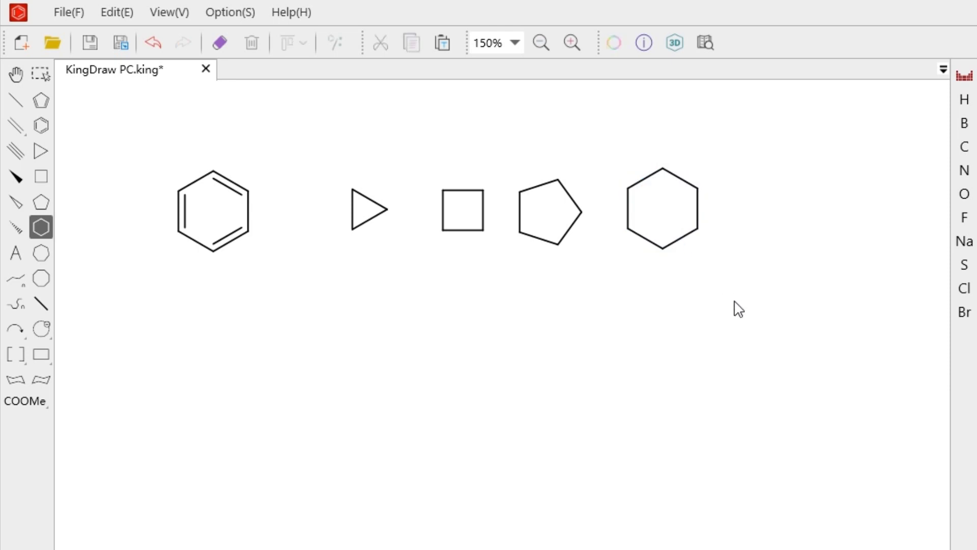
- Place a cyclopentadiene ring below the cyclopropane and rotate it
click(41, 102)
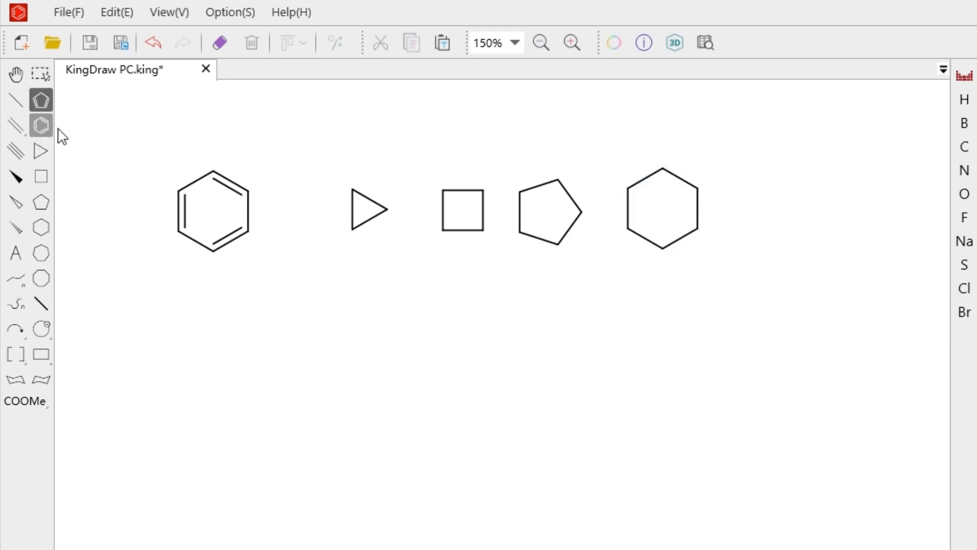
click(354, 344)
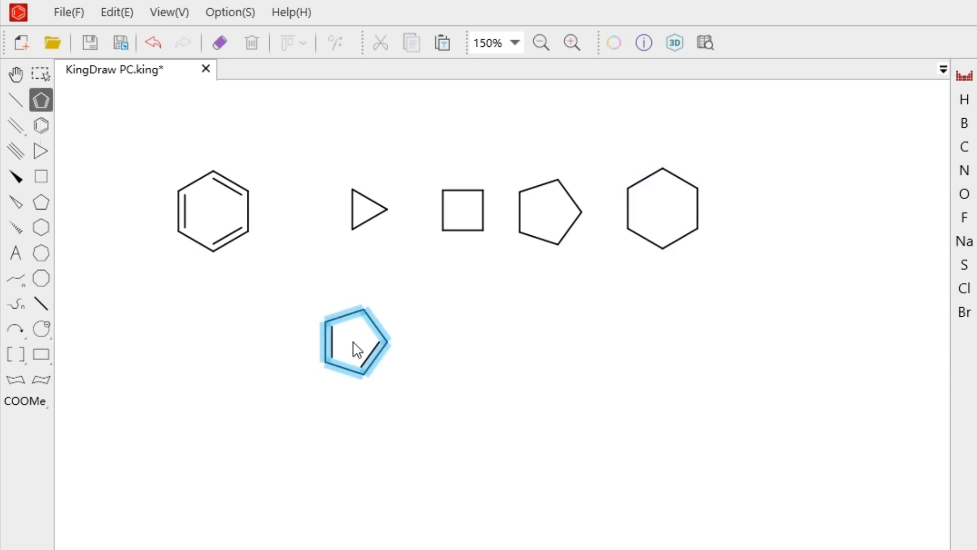
drag(357, 350, 517, 484)
key(alt)
- Box-select all the drawn rings and erase them
key(Escape)
mouse_move(87, 109)
mouse_down()
mouse_move(575, 354)
mouse_move(718, 387)
mouse_up()
click(220, 43)
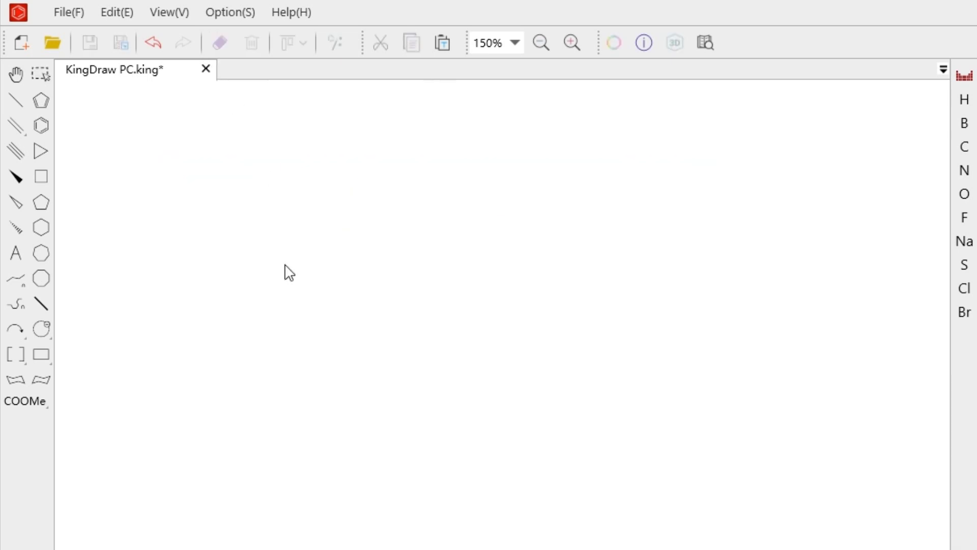
- Draw cyclopentylbenzene by attaching a cyclopentane to a benzene's upper-right vertex
click(255, 239)
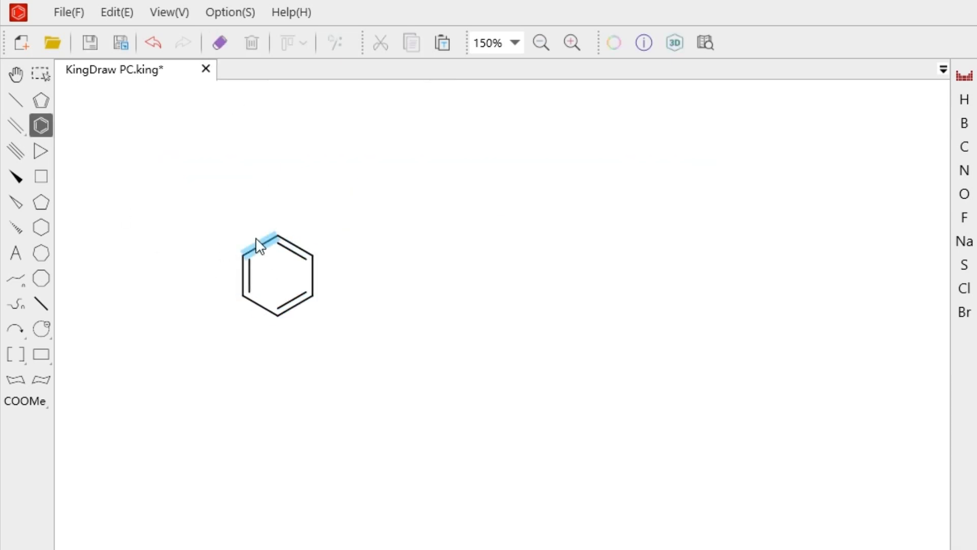
click(40, 202)
click(312, 256)
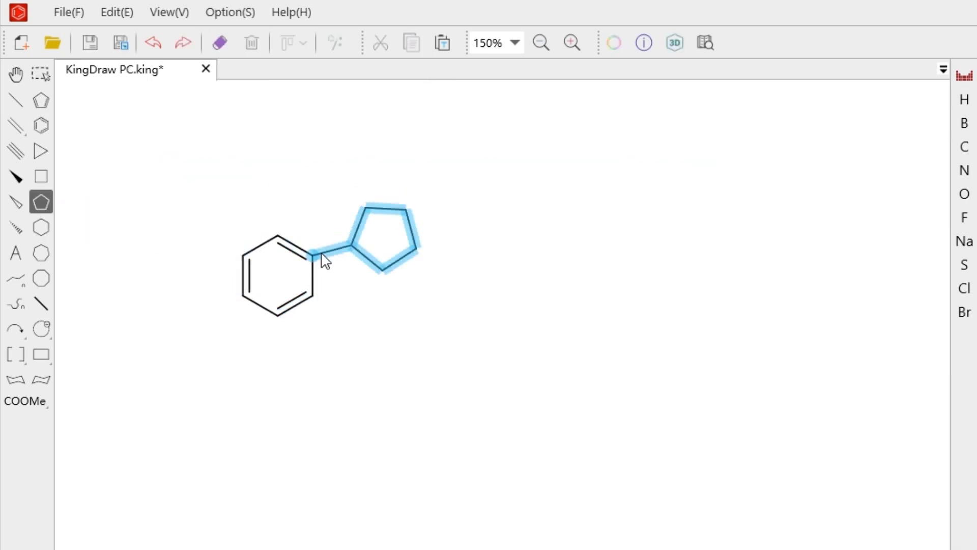
mouse_move(326, 260)
mouse_down()
mouse_move(322, 235)
mouse_move(334, 258)
mouse_up()
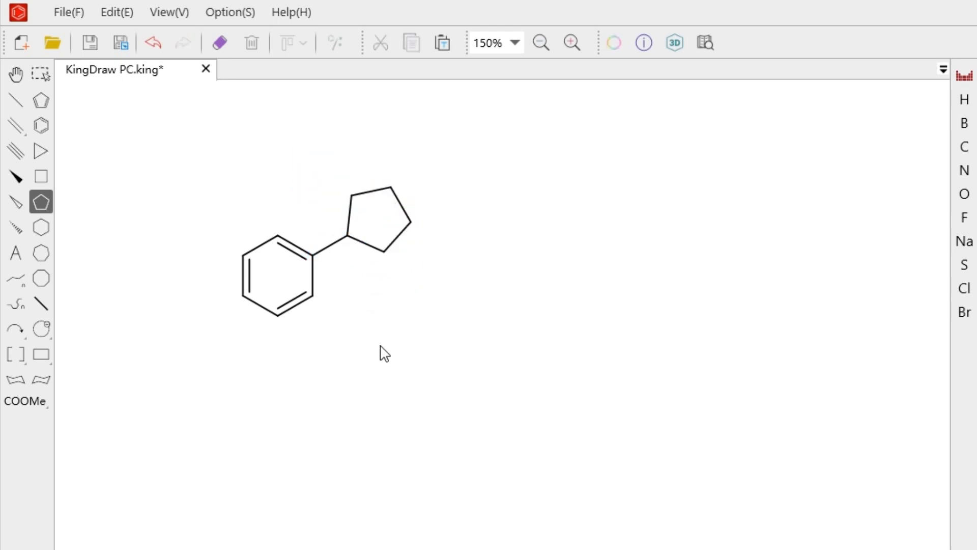
- Build fluorene to the right by fusing a cyclopentane and a benzene onto a second benzene
click(42, 124)
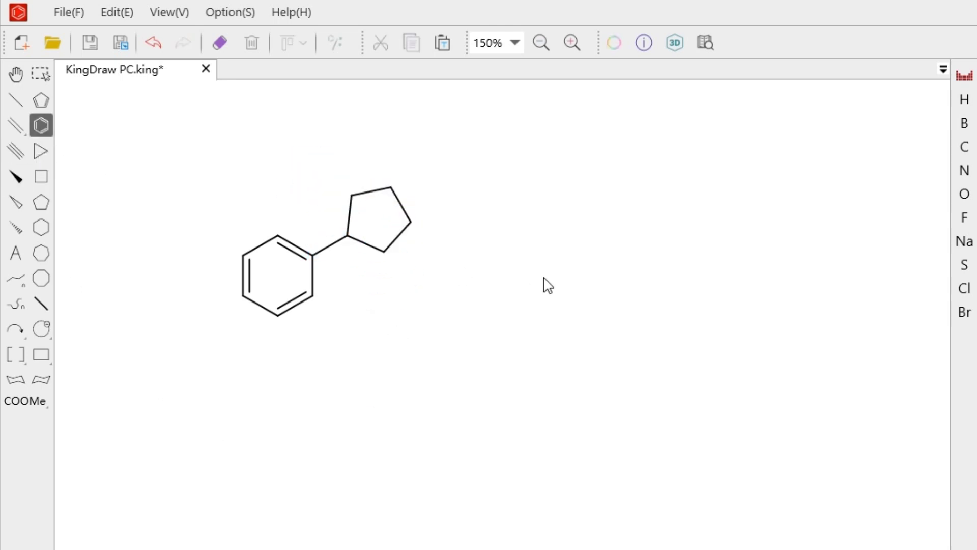
click(548, 297)
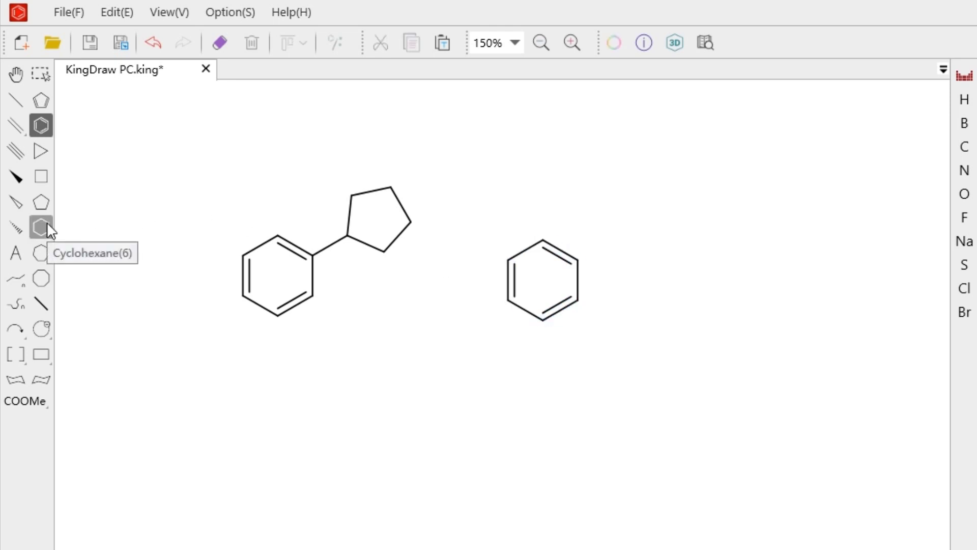
click(42, 202)
click(577, 278)
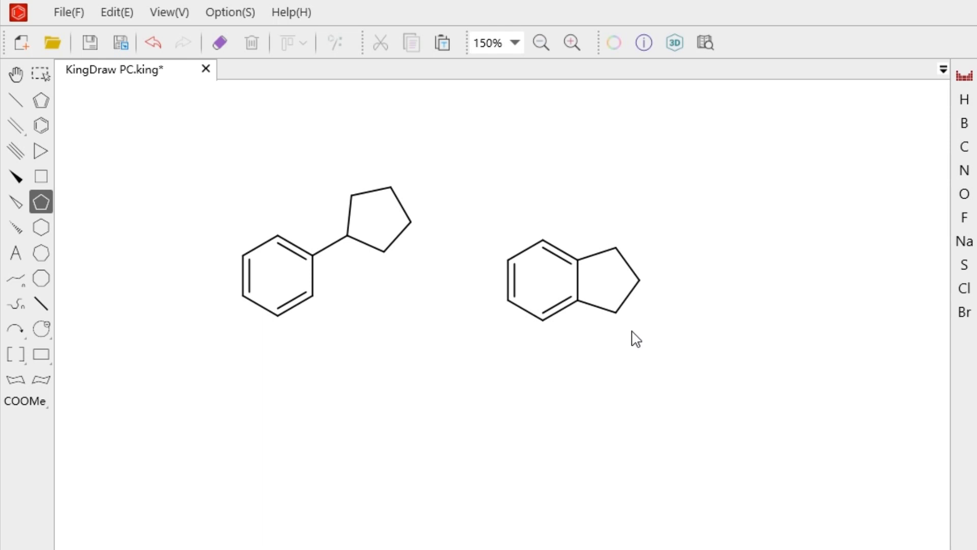
click(623, 262)
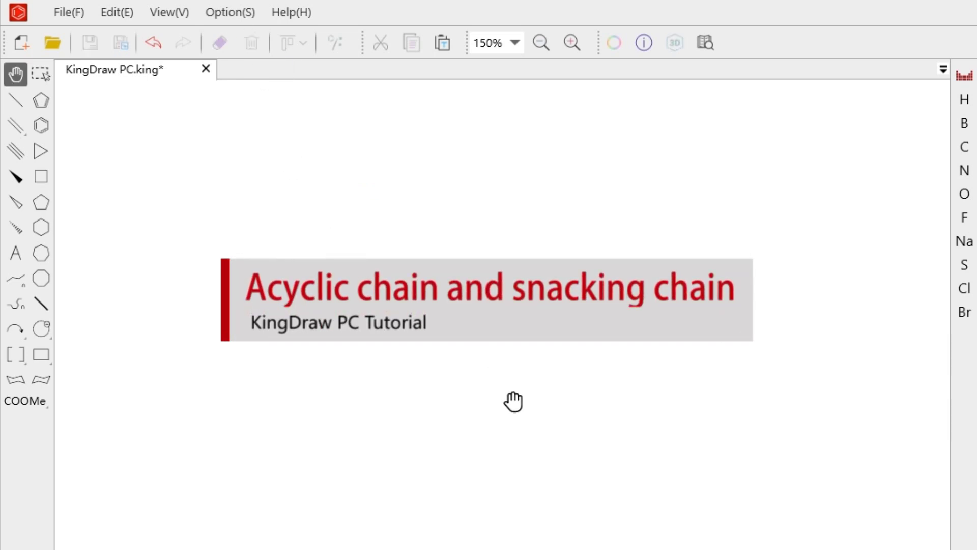
- Drag out a 9-carbon and a 14-carbon zigzag chain, then clear the canvas
click(16, 278)
click(170, 195)
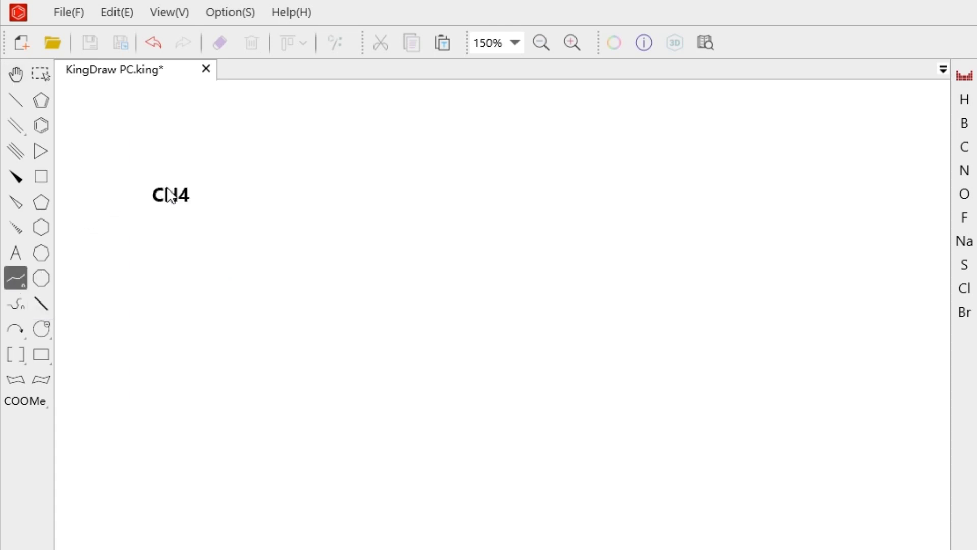
drag(170, 195, 457, 209)
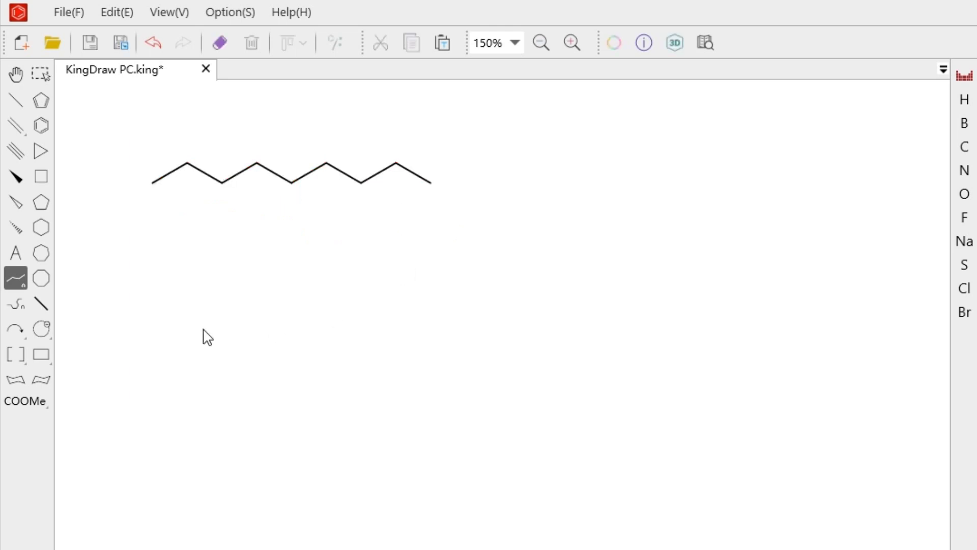
click(165, 326)
drag(166, 325, 646, 408)
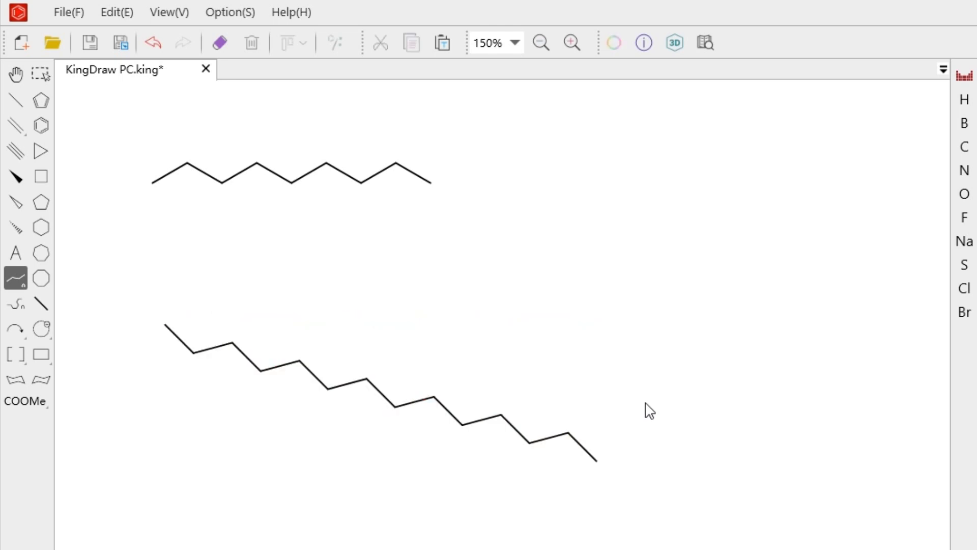
click(251, 43)
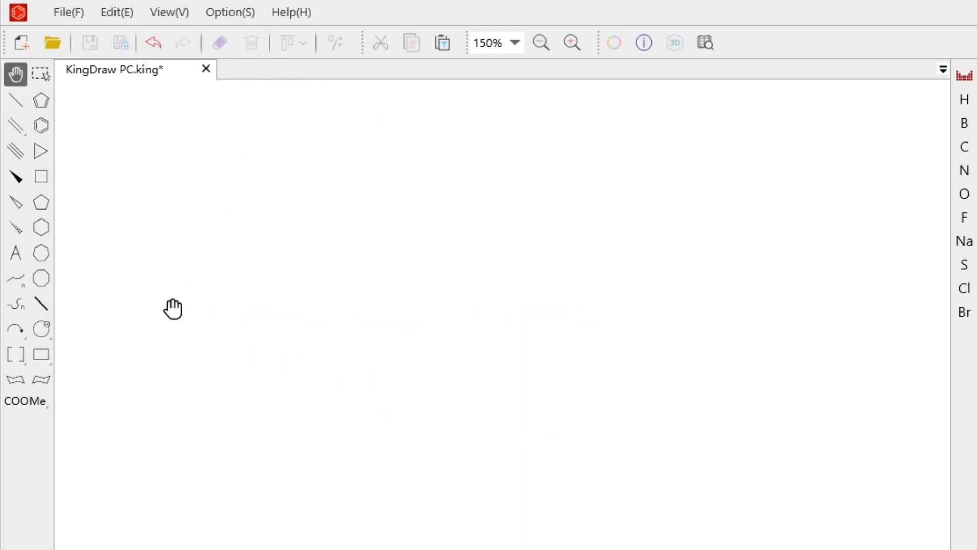
- Snake a 9-carbon chain into propylcyclohexane and a long chain into an 18-membered ring
click(15, 301)
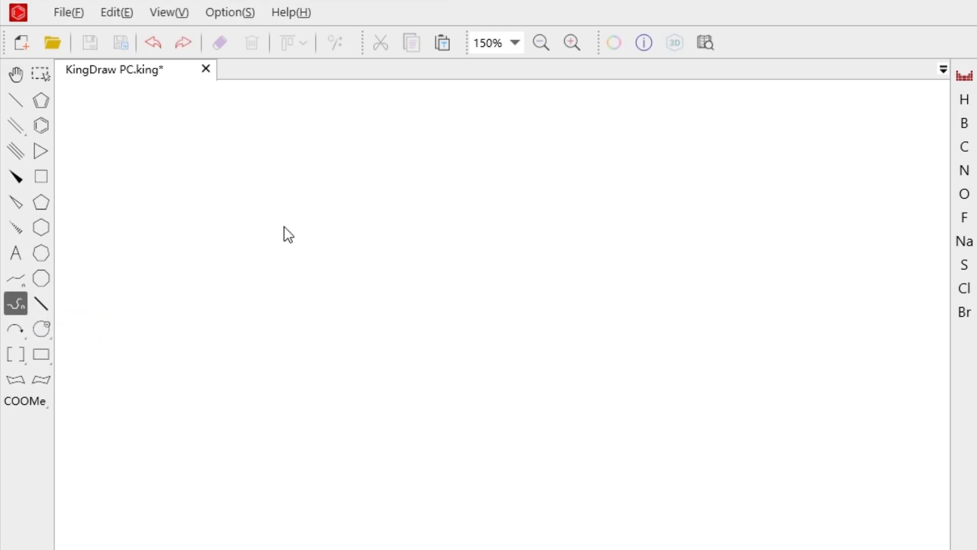
mouse_move(284, 227)
mouse_down()
mouse_move(321, 242)
mouse_move(334, 286)
mouse_move(275, 312)
mouse_move(255, 243)
mouse_move(276, 225)
mouse_up()
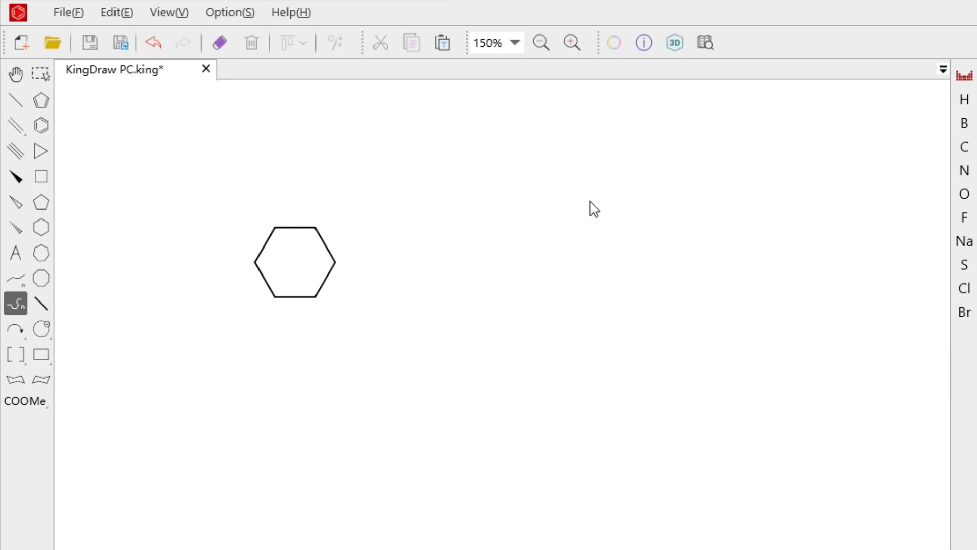
mouse_move(590, 201)
mouse_down()
mouse_move(631, 253)
mouse_move(637, 285)
mouse_move(580, 321)
mouse_move(559, 322)
mouse_move(532, 304)
mouse_move(559, 201)
mouse_up()
key(ctrl+z)
key(ctrl+z)
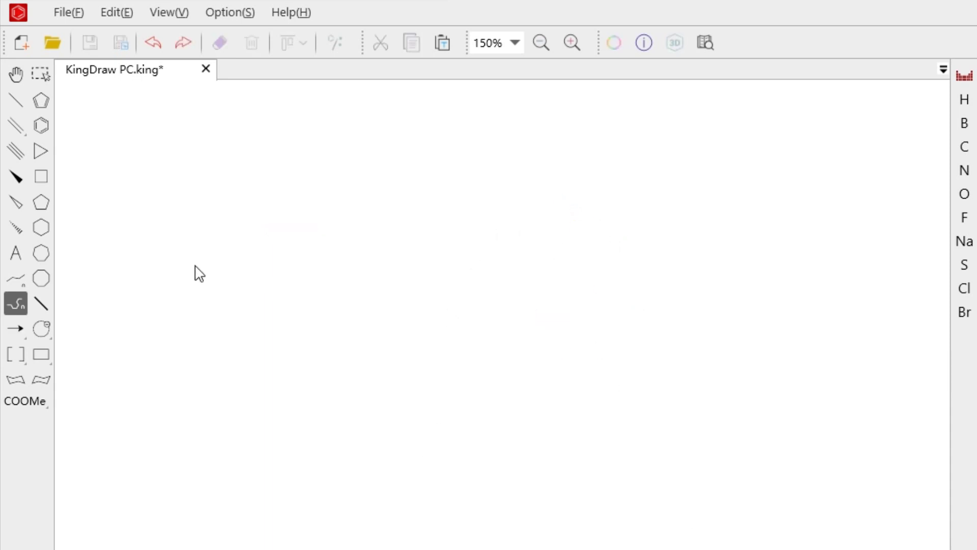
mouse_move(195, 266)
mouse_down()
mouse_move(316, 216)
mouse_move(346, 227)
mouse_move(358, 257)
mouse_move(342, 270)
mouse_move(315, 267)
mouse_move(289, 231)
mouse_up()
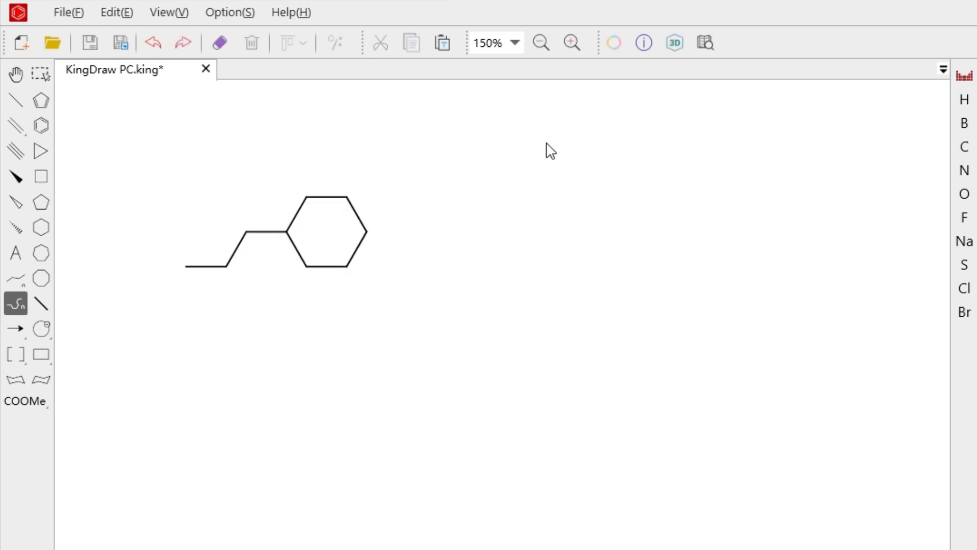
mouse_move(548, 145)
mouse_down()
mouse_move(614, 167)
mouse_move(655, 253)
mouse_move(642, 305)
mouse_move(583, 351)
mouse_move(541, 348)
mouse_move(515, 300)
mouse_move(491, 287)
mouse_move(504, 225)
mouse_move(474, 197)
mouse_move(491, 172)
mouse_move(555, 151)
mouse_up()
- Change six alternating carbons of the 18-membered ring to oxygen
click(964, 194)
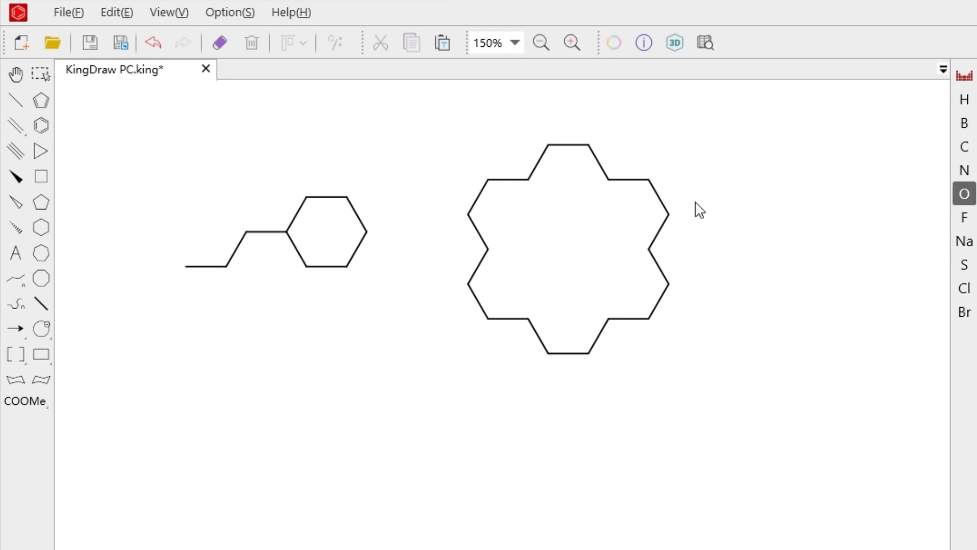
click(609, 180)
click(648, 248)
click(609, 318)
click(528, 318)
click(488, 249)
click(527, 179)
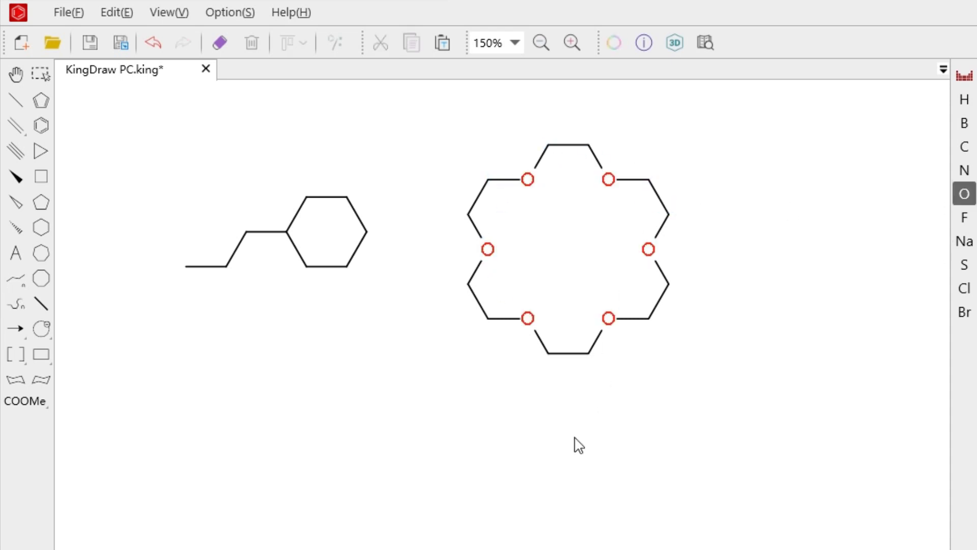